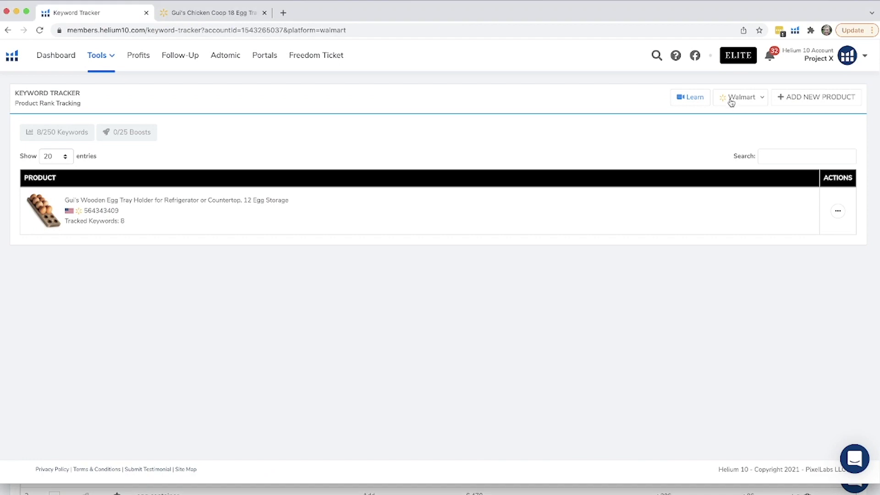
Keep Walmart as the marketplace and start adding a new product to track.
left_click(731, 101)
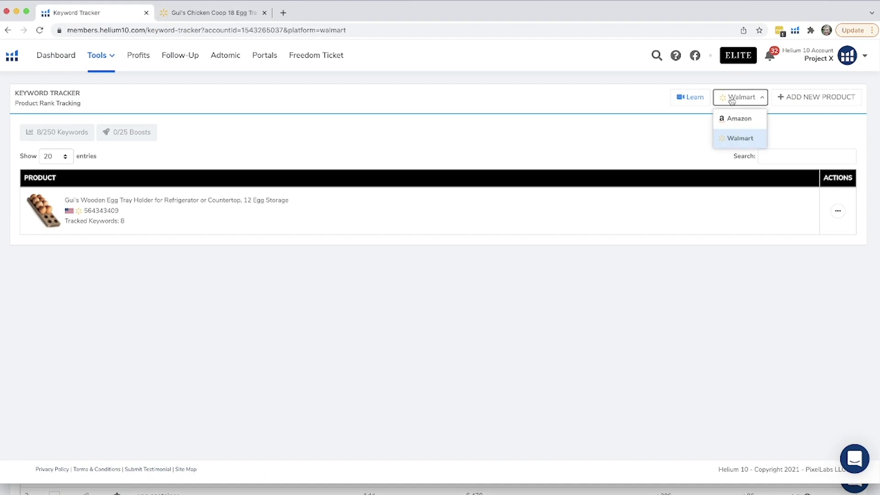
left_click(738, 142)
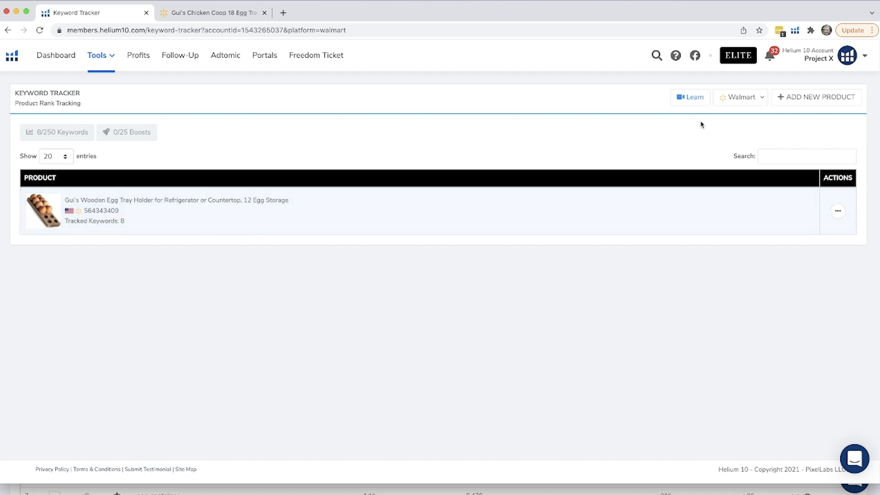
left_click(805, 97)
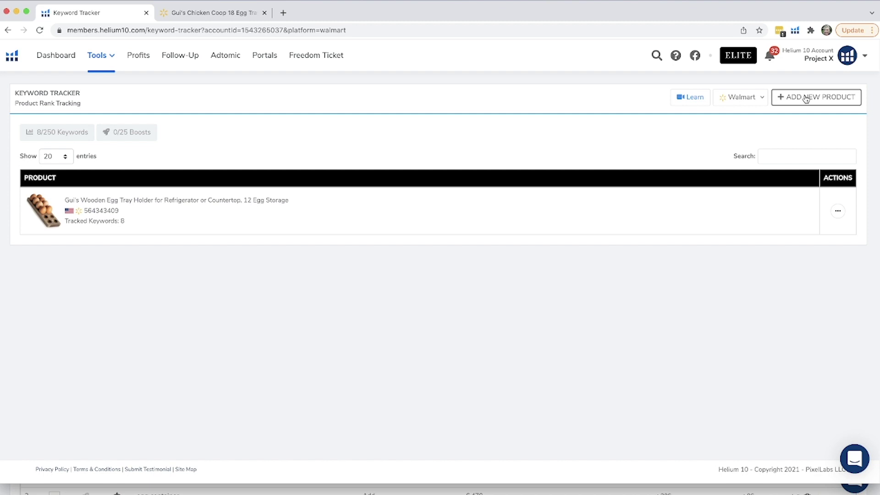
Open the Track Keywords form, then switch to the Walmart 18 egg tray listing tab.
left_click(806, 98)
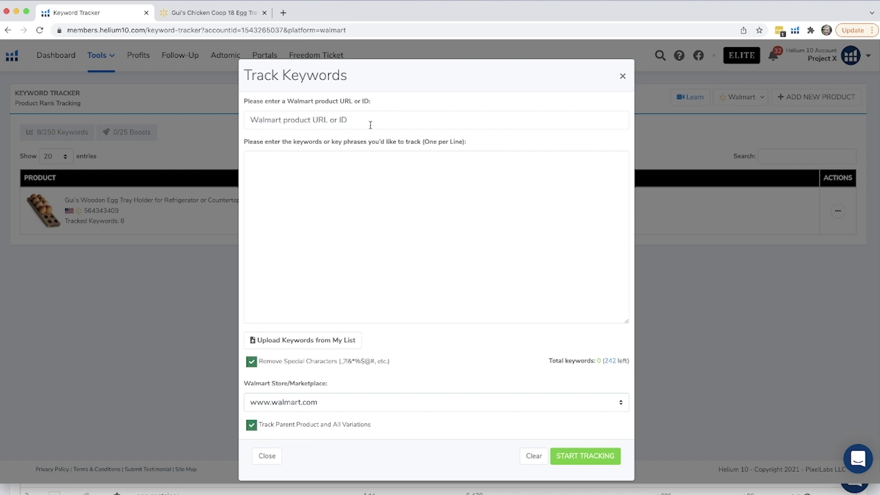
left_click(196, 14)
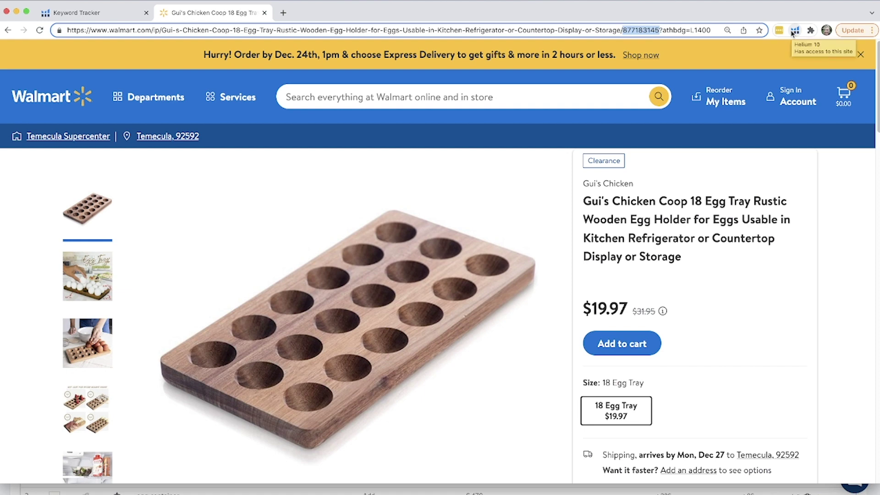
Copy the product ID 877183145 from the Walmart listing's address bar.
right_click(643, 31)
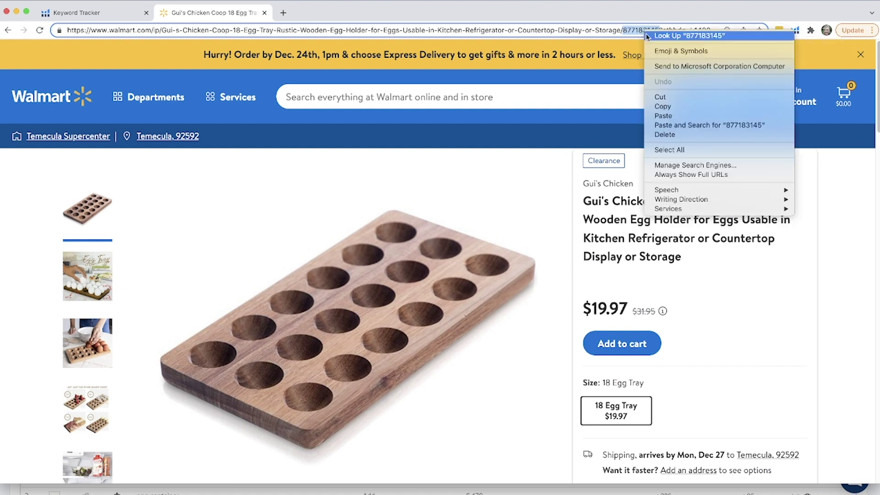
left_click(663, 106)
Back in the Keyword Tracker form, paste product ID 877183145 into the URL/ID field.
left_click(110, 14)
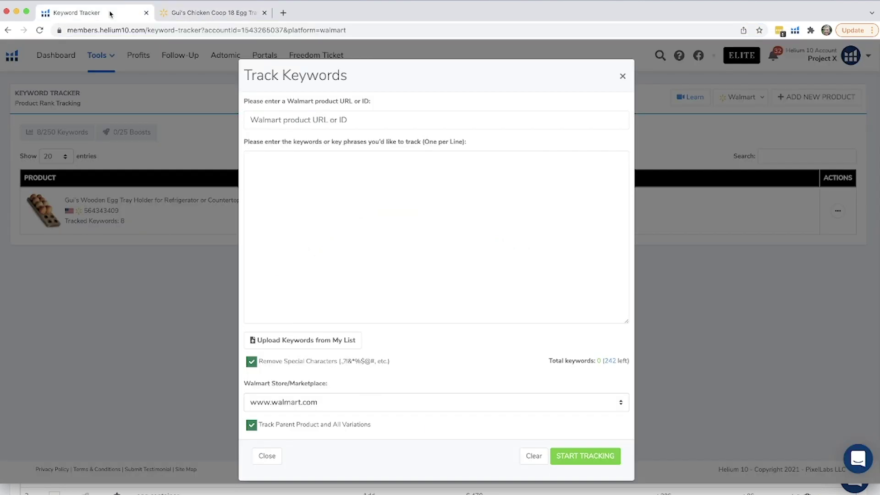
left_click(298, 121)
right_click(298, 120)
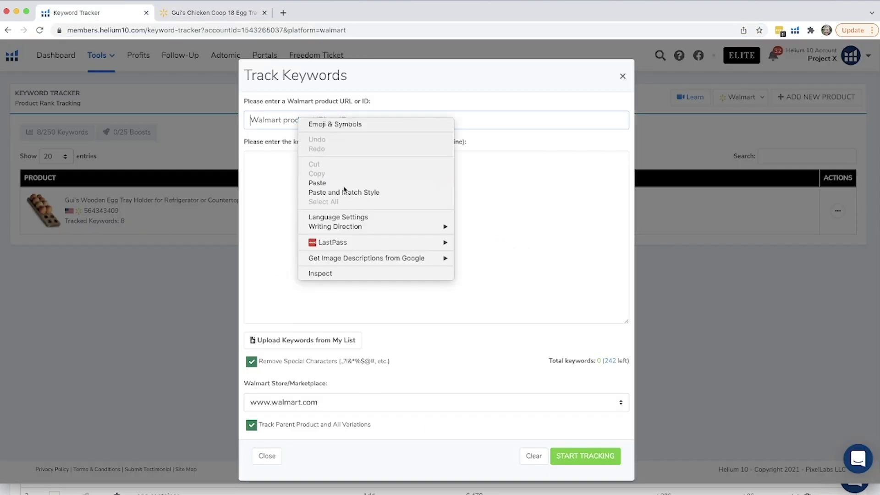
left_click(327, 184)
Enter the keywords egg tray, egg holder and egg container, one per line.
left_click(326, 171)
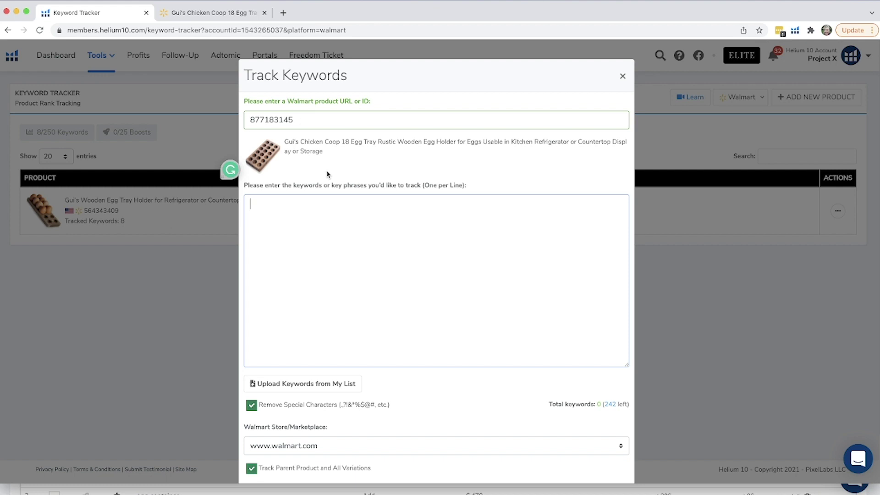
type("egg ")
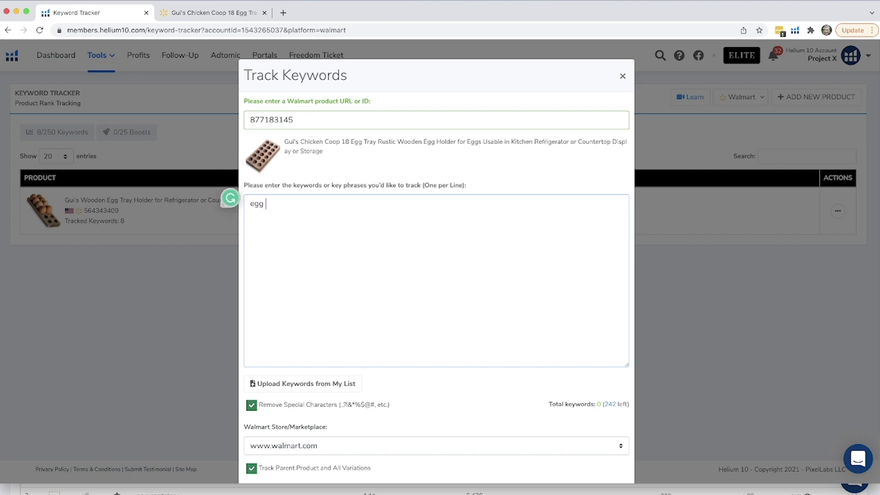
type("tray egg holder")
key("Return")
type("egg container")
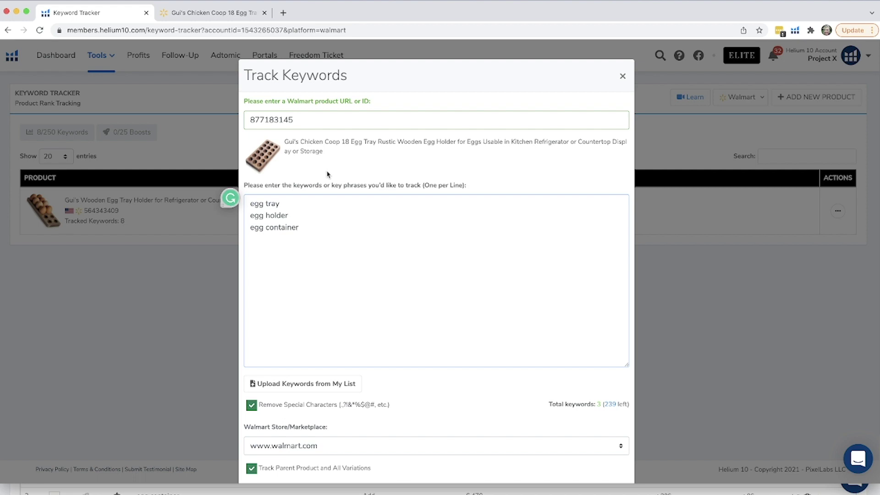
scroll(339, 183, "down", 3)
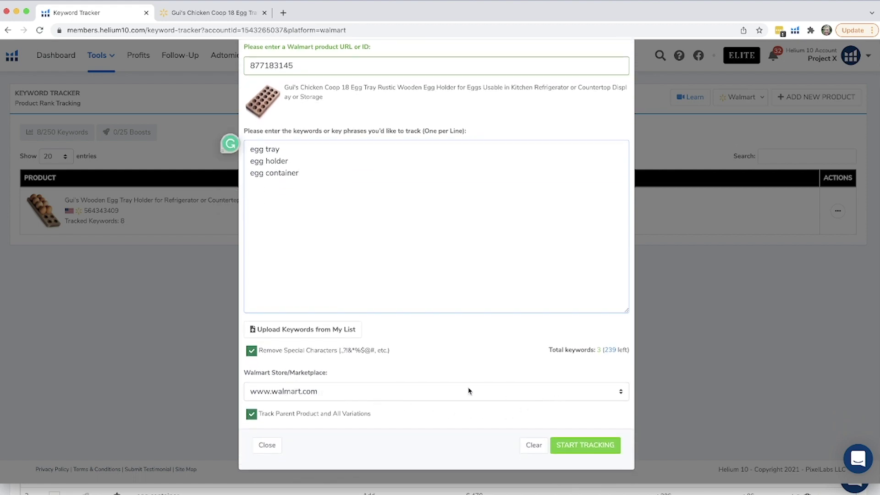
Start tracking the 18 egg tray product, confirm it was added, and expand its three keywords.
left_click(579, 445)
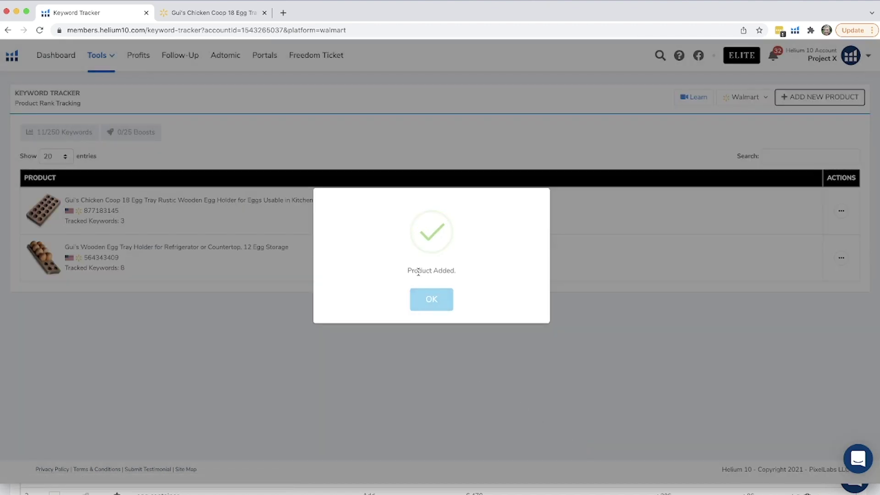
left_click(441, 306)
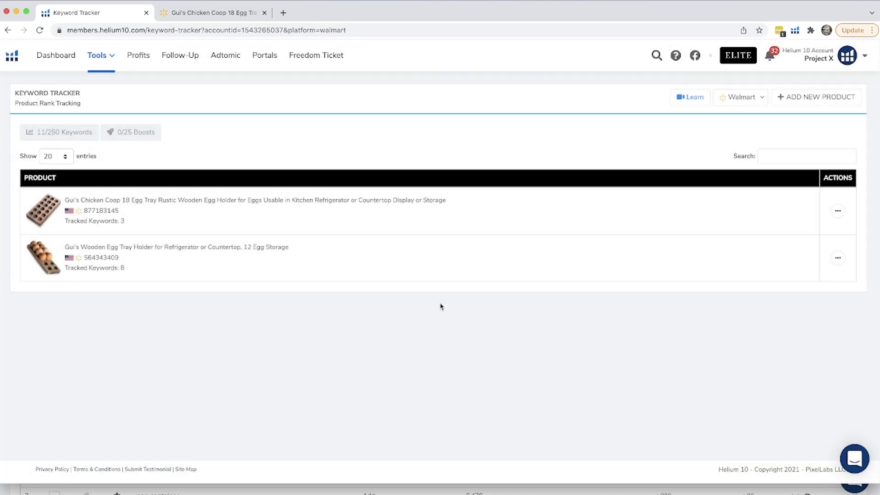
left_click(465, 209)
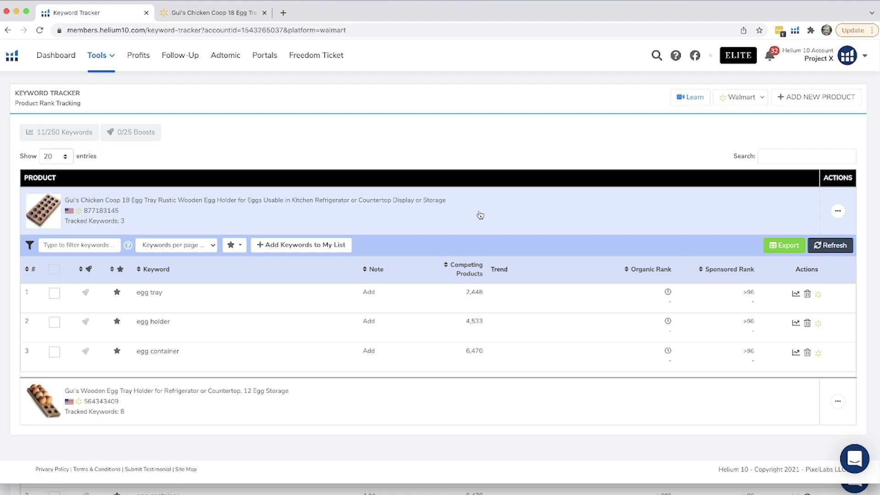
Collapse the 18 egg tray row, expand the wooden egg tray holder's eight keywords, and sort by organic rank.
left_click(479, 215)
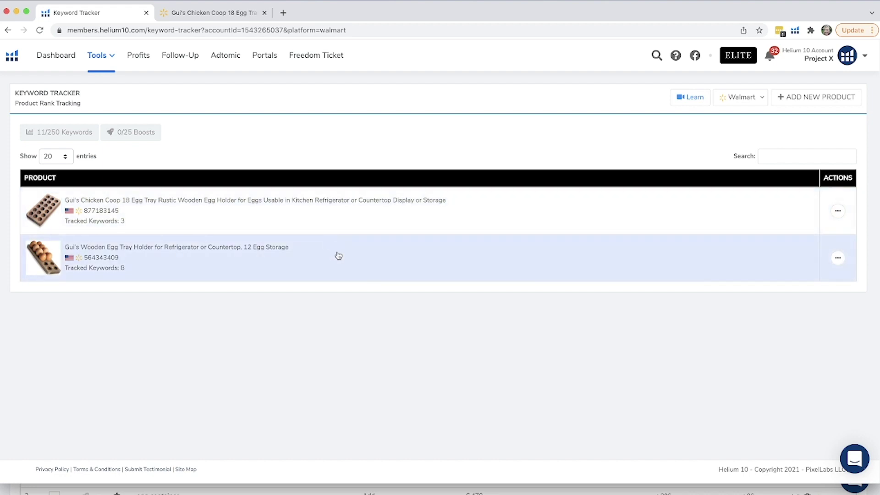
left_click(338, 255)
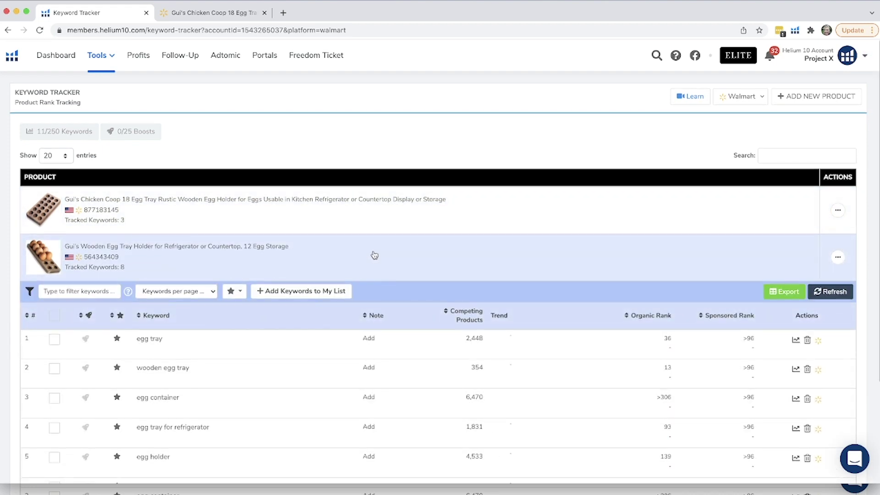
scroll(374, 255, "down", 3)
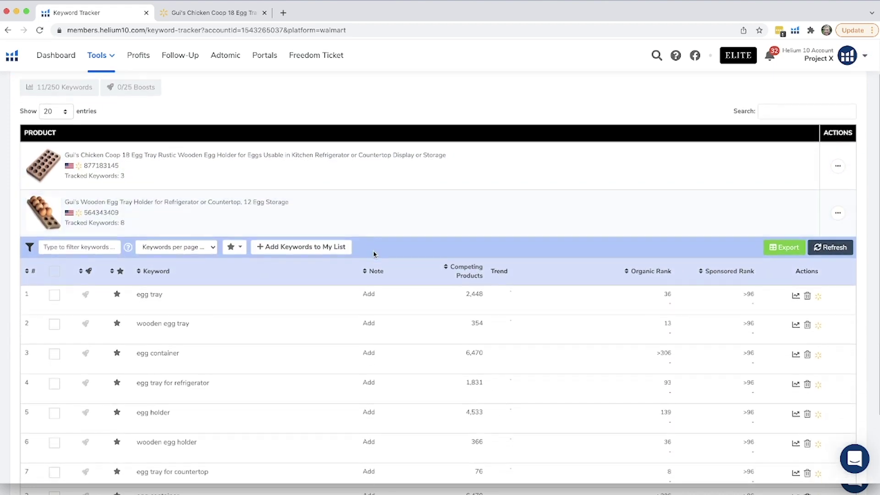
scroll(373, 253, "down", 2)
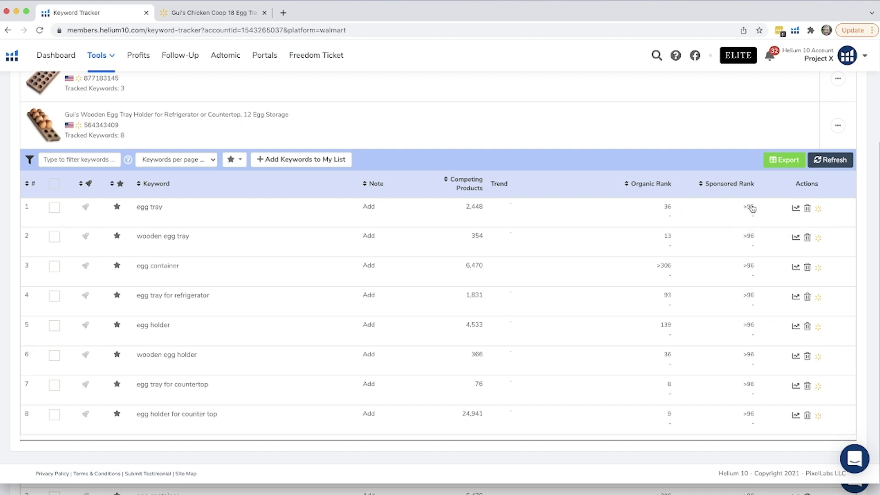
mouse_move(751, 210)
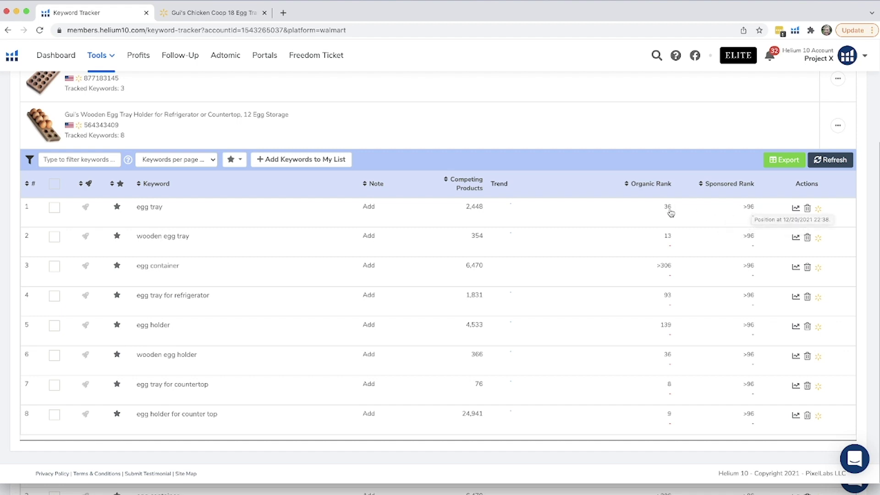
left_click(658, 186)
Reverse the Organic Rank sort so egg tray for countertop (rank 8) comes first.
left_click(660, 186)
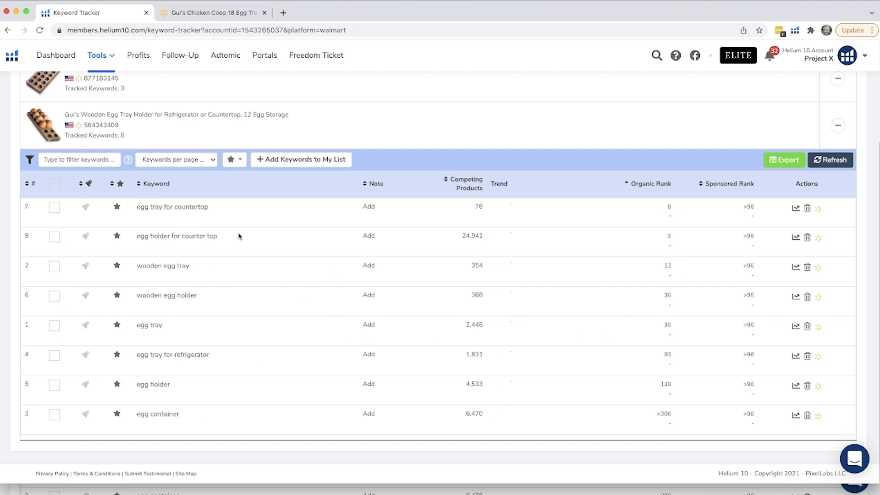
scroll(353, 305, "up", 3)
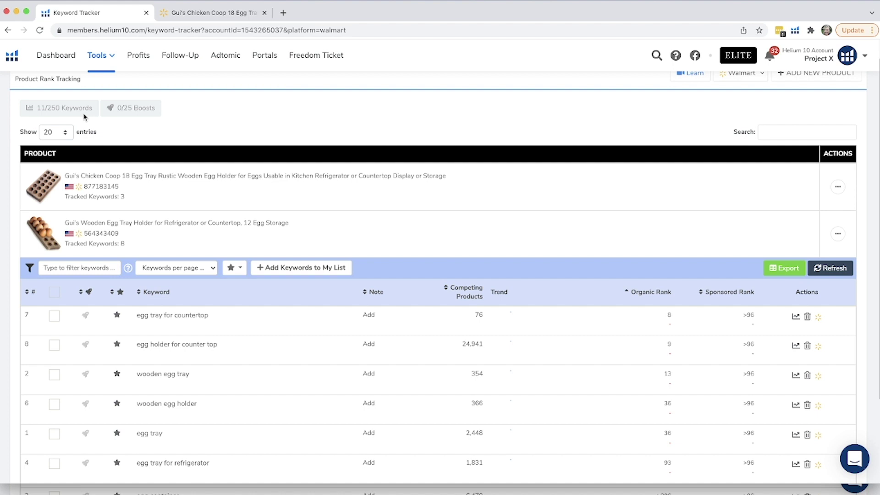
scroll(177, 193, "down", 2)
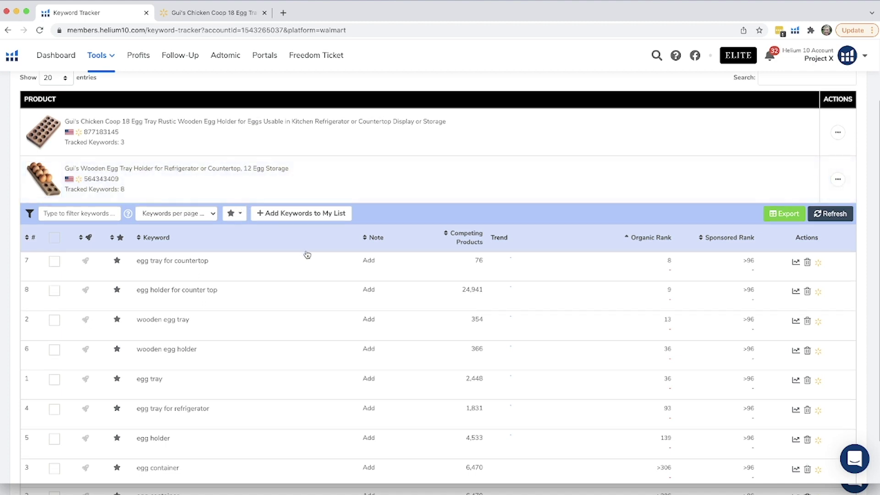
scroll(304, 252, "up", 3)
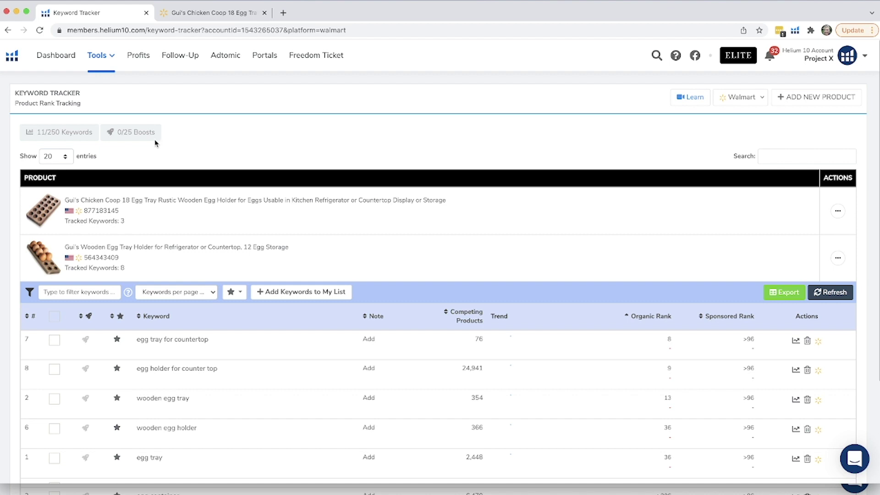
Expand the 18 egg tray product's three keywords, showing 2,448, 4,533 and 6,470 competing products.
scroll(398, 222, "down", 2)
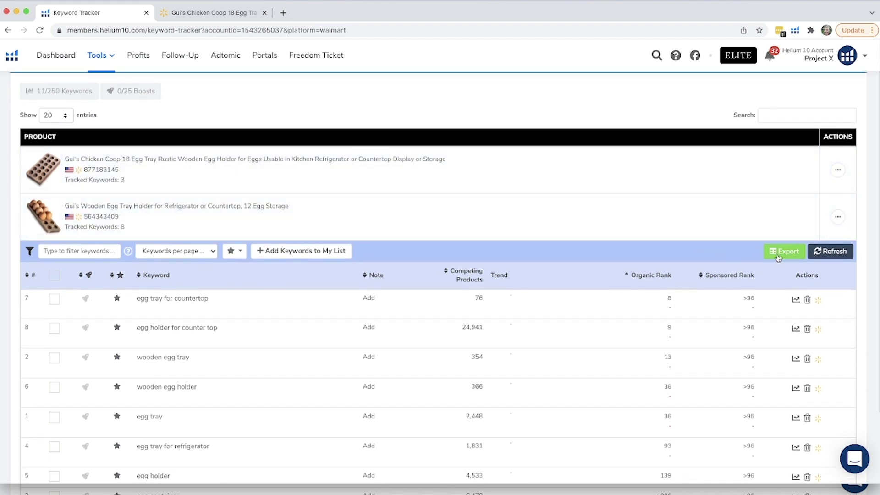
left_click(836, 171)
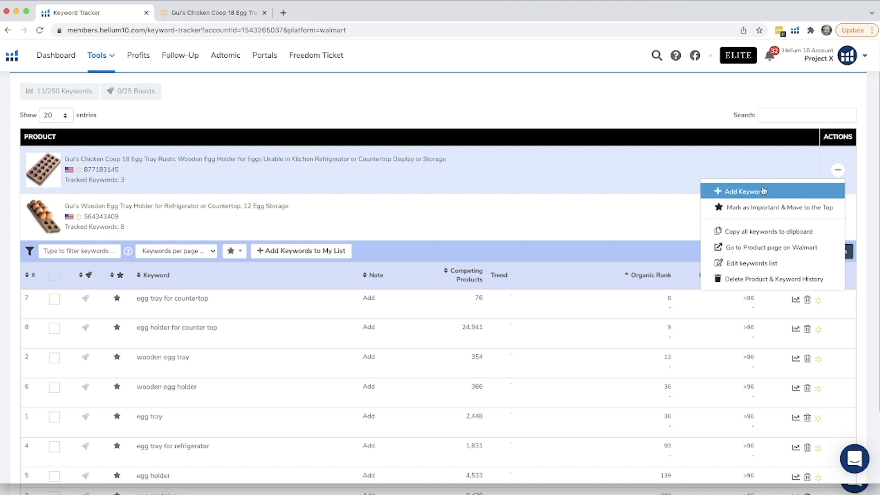
left_click(580, 187)
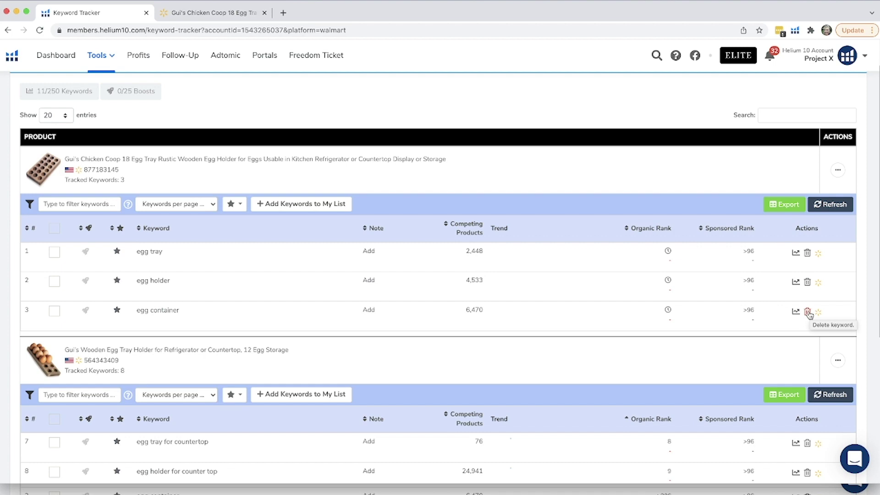
scroll(733, 320, "down", 5)
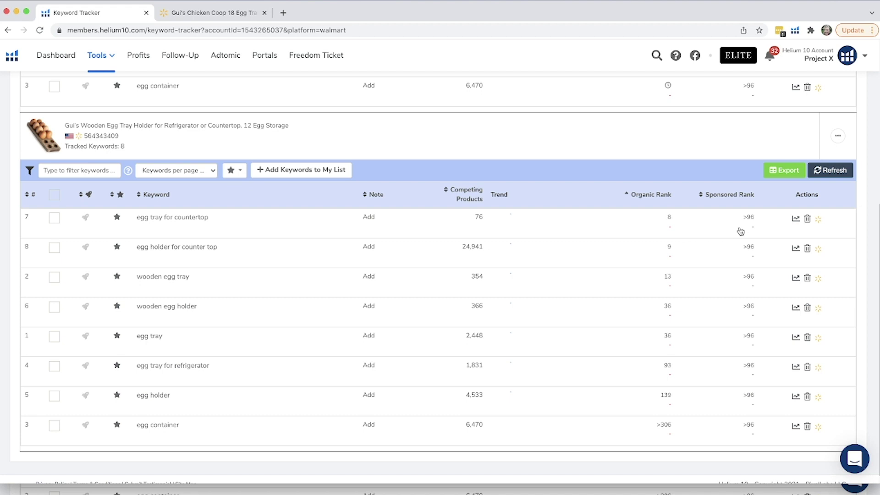
mouse_move(745, 228)
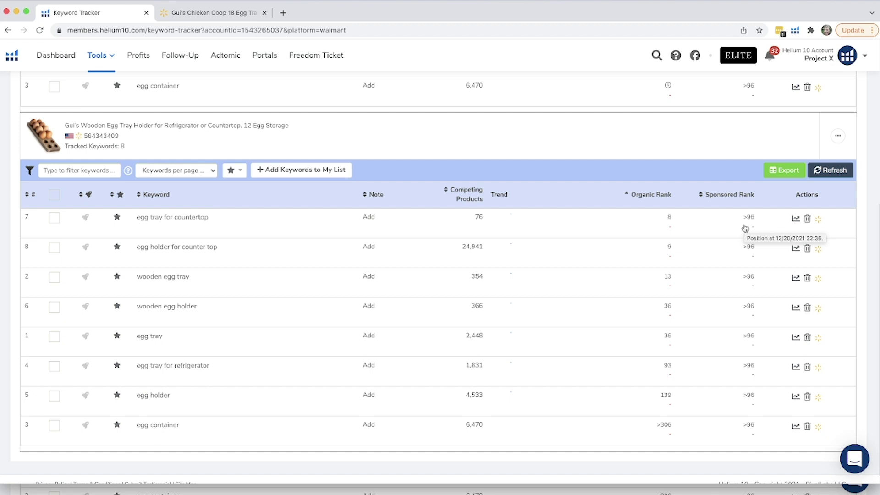
scroll(708, 222, "up", 2)
scroll(708, 222, "up", 5)
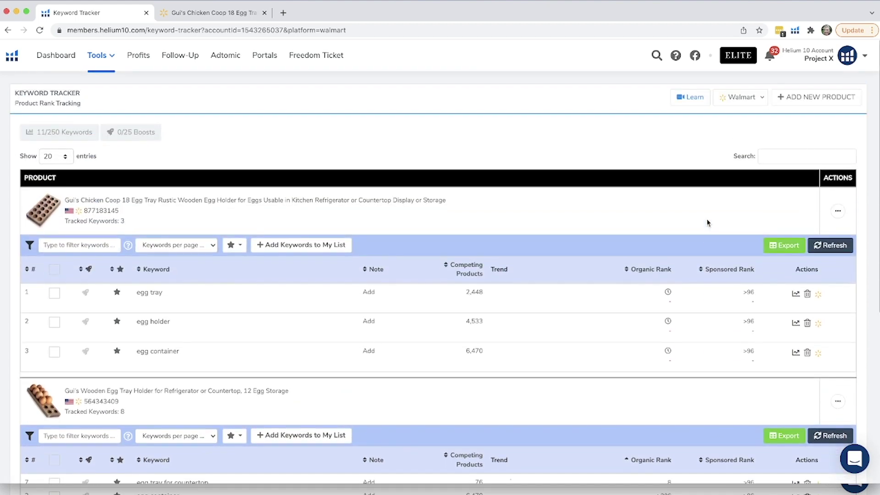